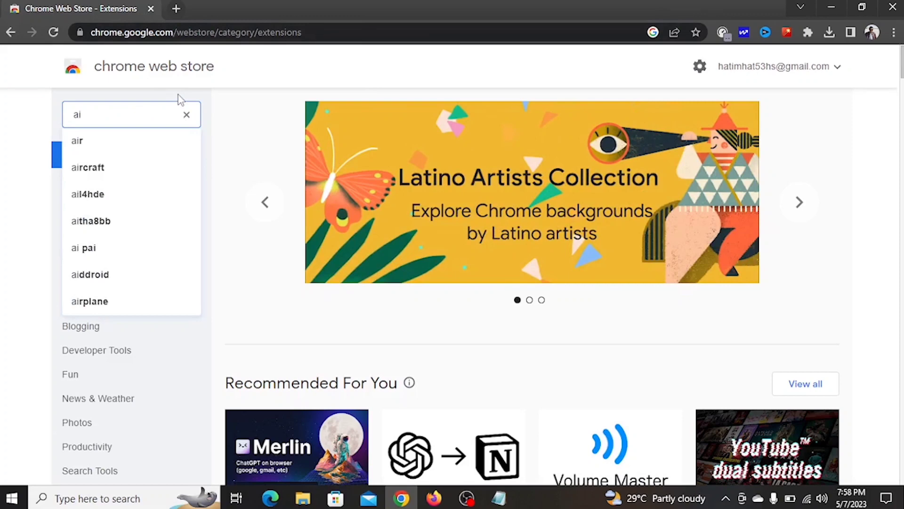
# Step: Search the Chrome Web Store for "aiprm" and open the AIPRM for ChatGPT extension page
pyautogui.write('prm')
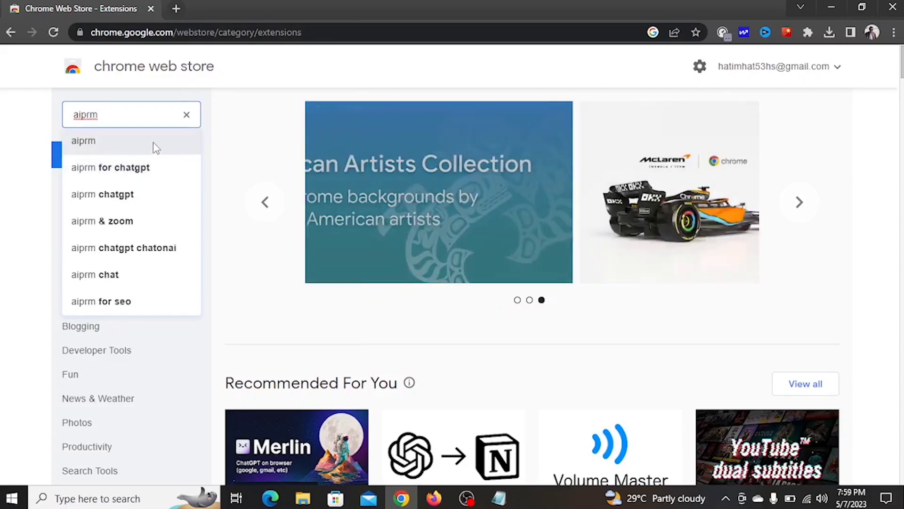
pyautogui.click(148, 144)
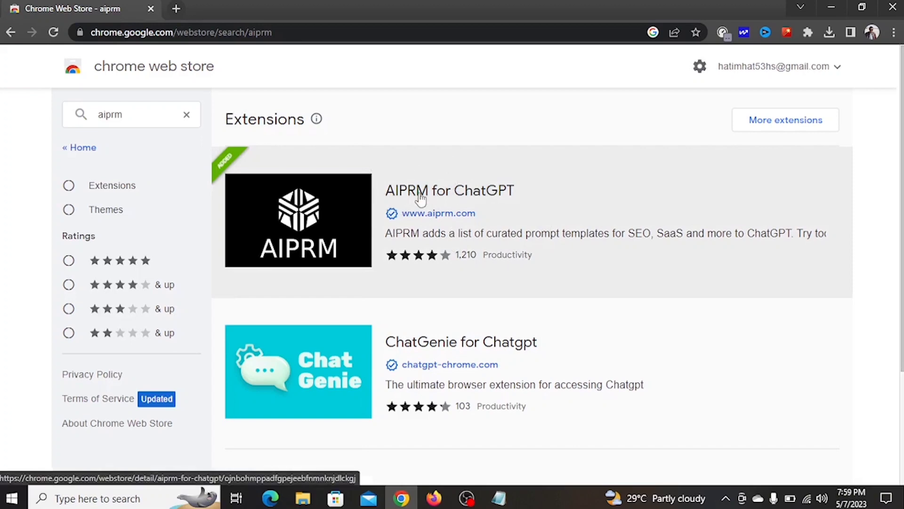
pyautogui.click(461, 195)
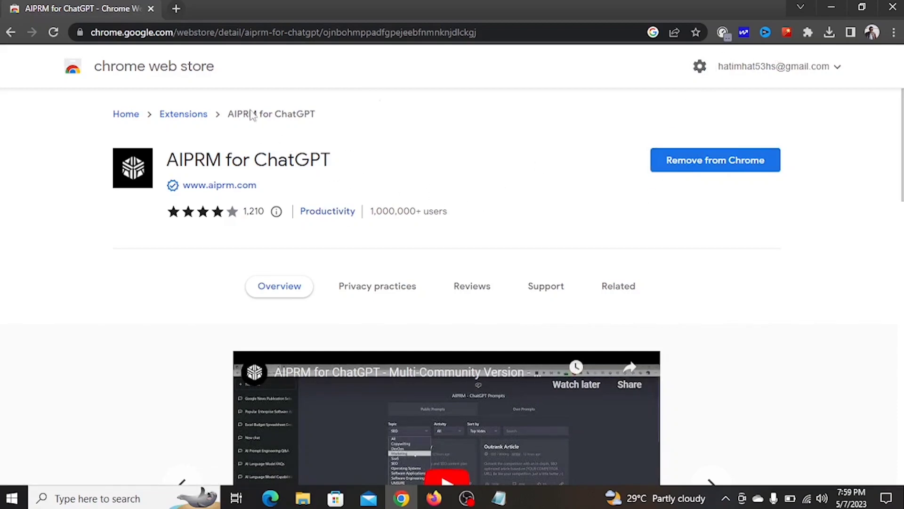
# Step: Open chat.openai.com in a new browser tab
pyautogui.click(176, 8)
pyautogui.write('chat')
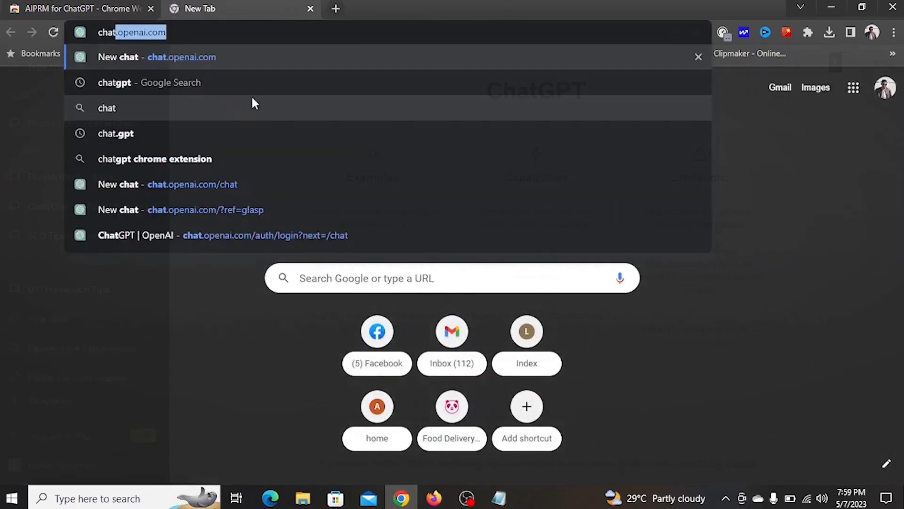
pyautogui.press('Return')
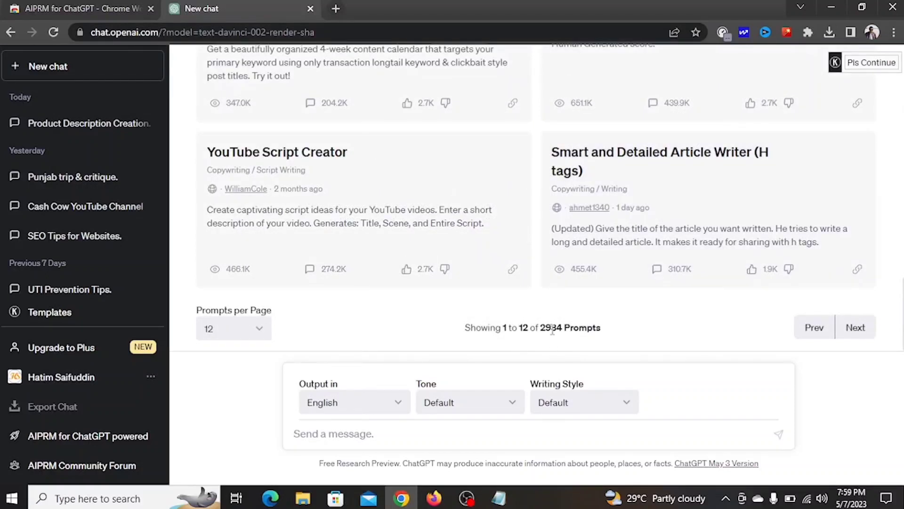
# Step: Check the total number of AIPRM prompts and the available topic categories, leaving the topic filter at All
pyautogui.moveTo(545, 329); pyautogui.dragTo(562, 333)
pyautogui.click(627, 331)
pyautogui.scroll(10, 575, 330)
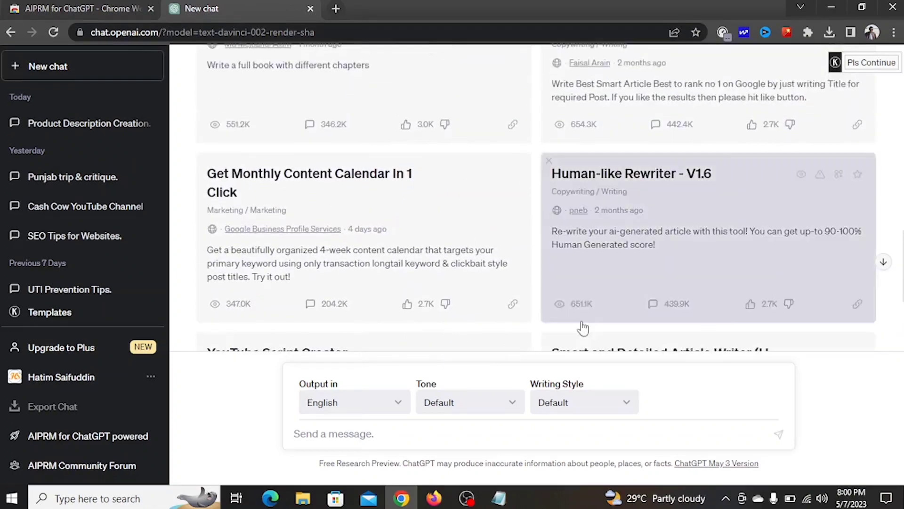
pyautogui.scroll(2, 573, 315)
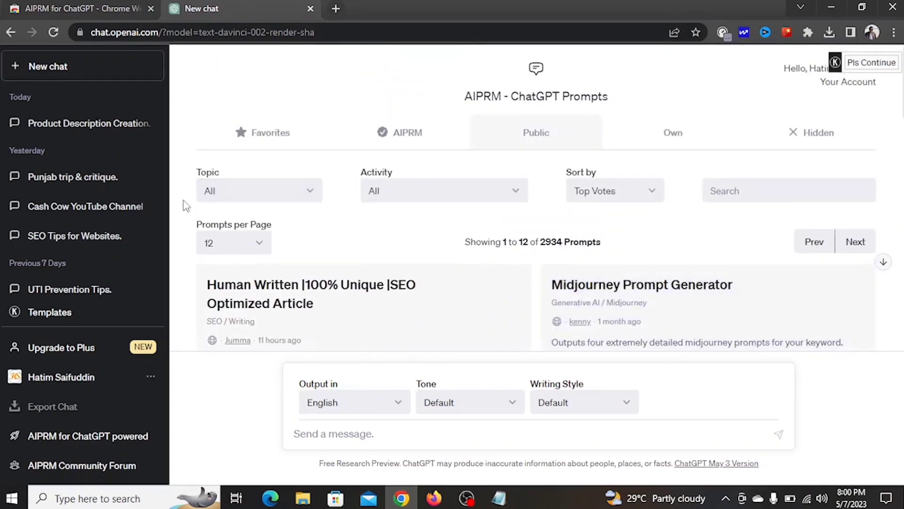
pyautogui.click(282, 193)
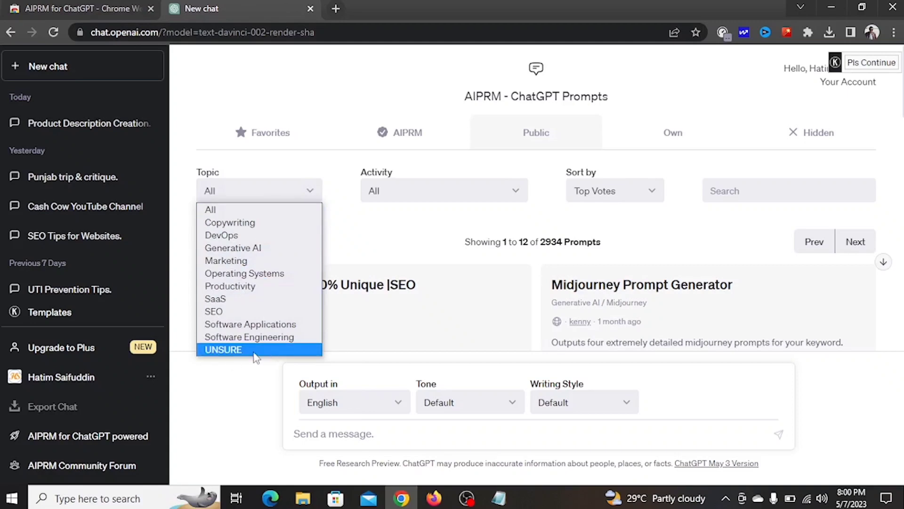
pyautogui.click(235, 209)
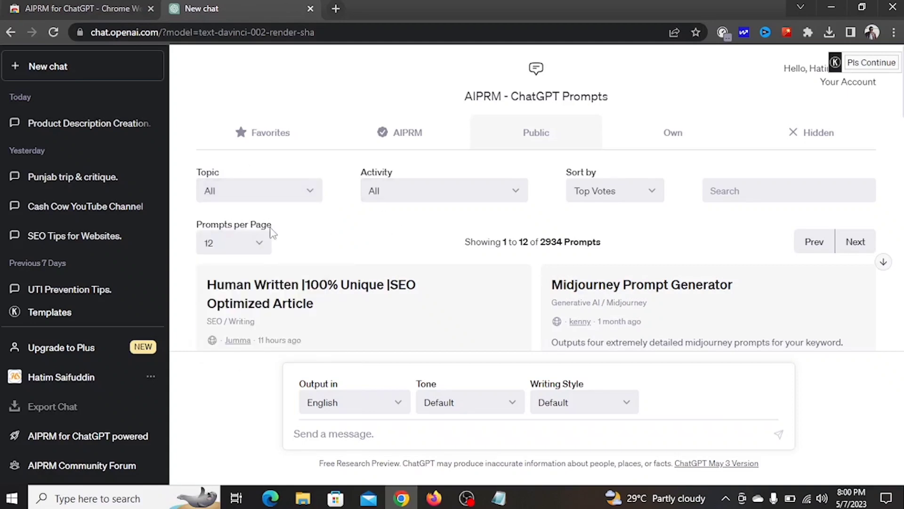
# Step: Look through the public AIPRM prompt cards and their descriptions, along with the total prompt count
pyautogui.scroll(-4, 537, 223)
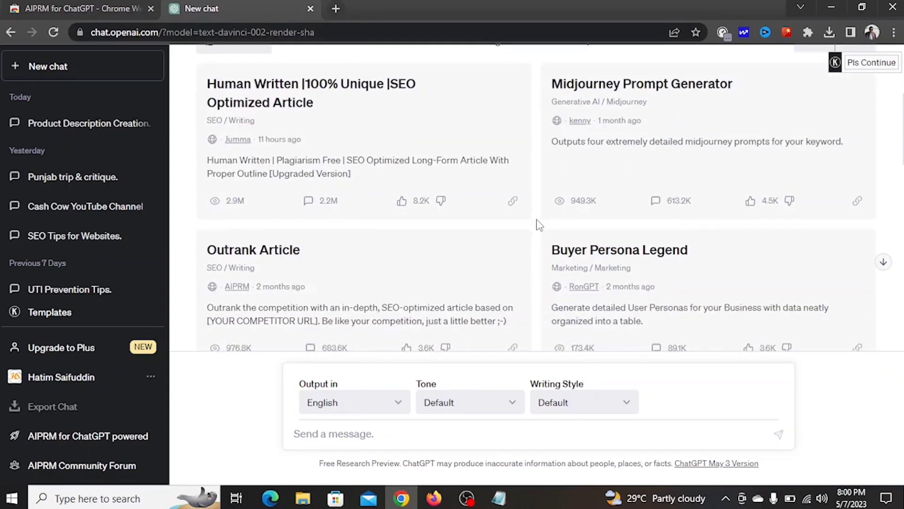
pyautogui.scroll(-3, 539, 225)
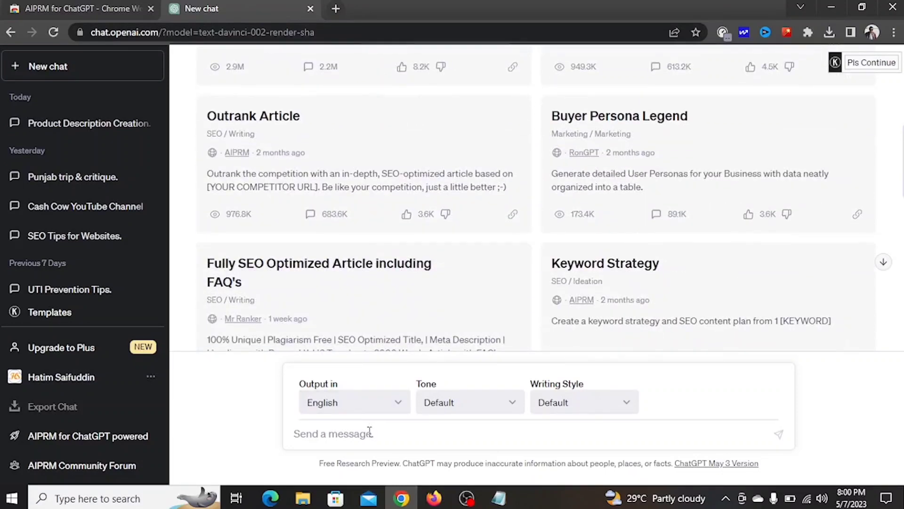
pyautogui.scroll(6, 535, 311)
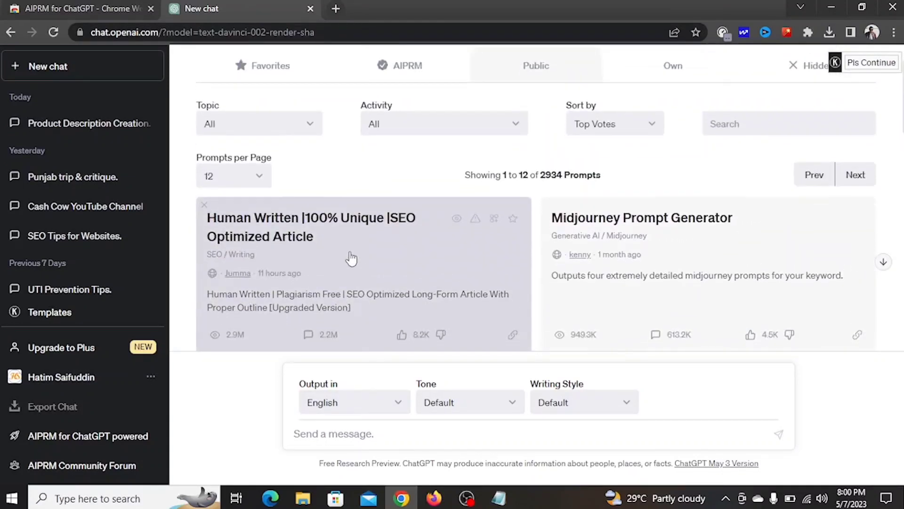
pyautogui.scroll(1, 541, 254)
pyautogui.scroll(-3, 541, 244)
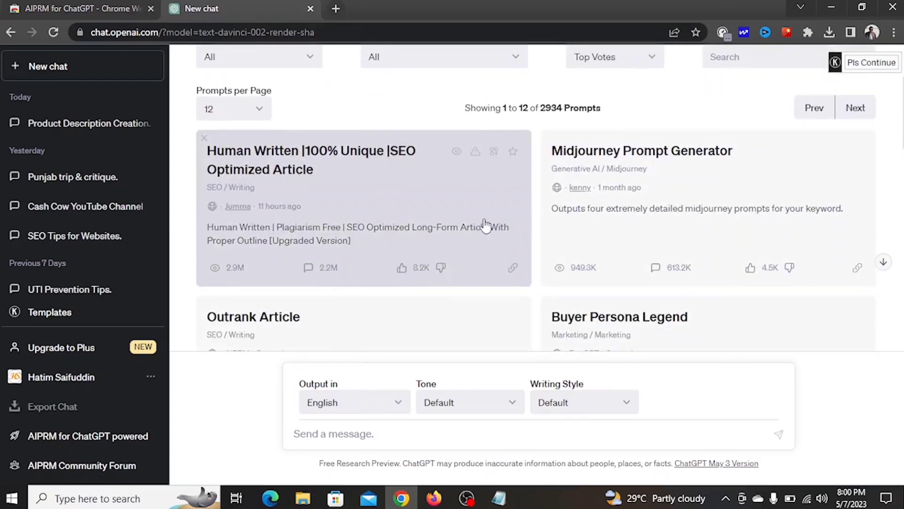
pyautogui.scroll(1, 532, 194)
pyautogui.moveTo(541, 177); pyautogui.dragTo(565, 174)
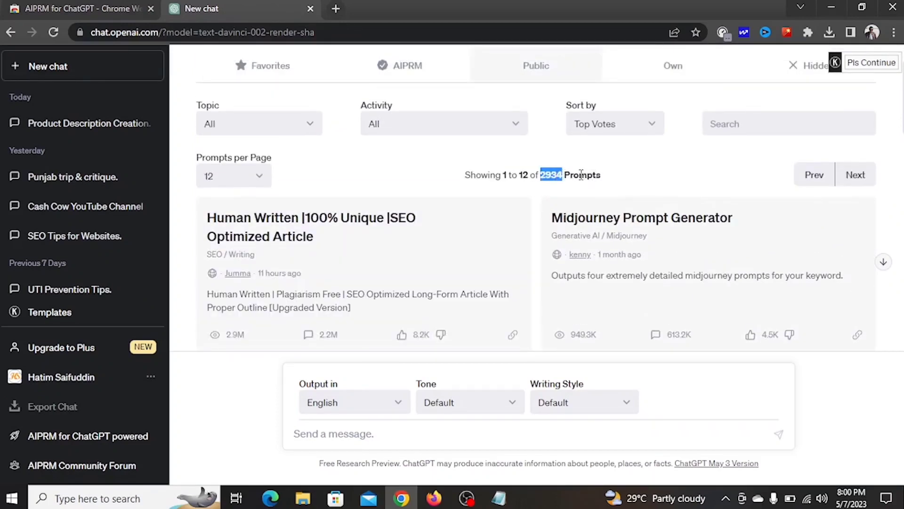
pyautogui.click(579, 175)
pyautogui.moveTo(891, 69)
pyautogui.scroll(-3, 518, 188)
pyautogui.scroll(1, 617, 207)
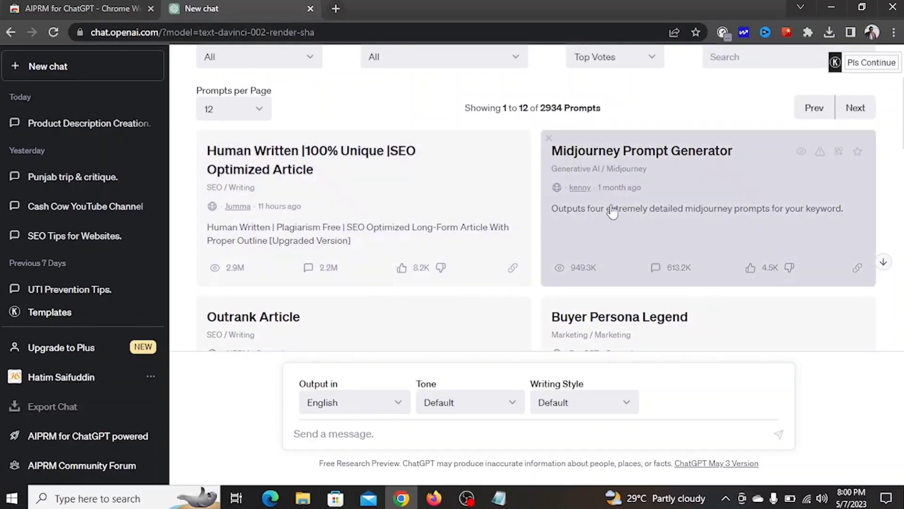
# Step: Generate a script with the YouTube Script Creator prompt for the topic "AIRPM Chrome extension for Chatgpt"
pyautogui.scroll(-8, 643, 245)
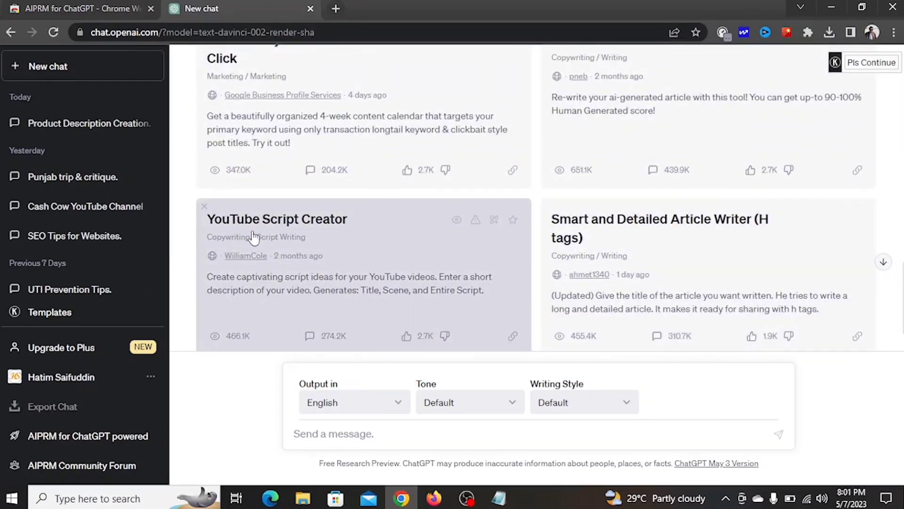
pyautogui.click(314, 226)
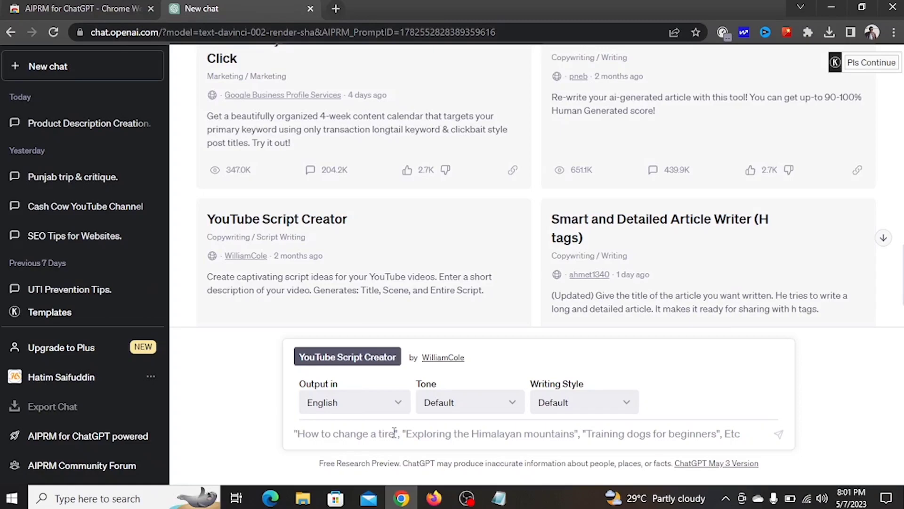
pyautogui.write('AI')
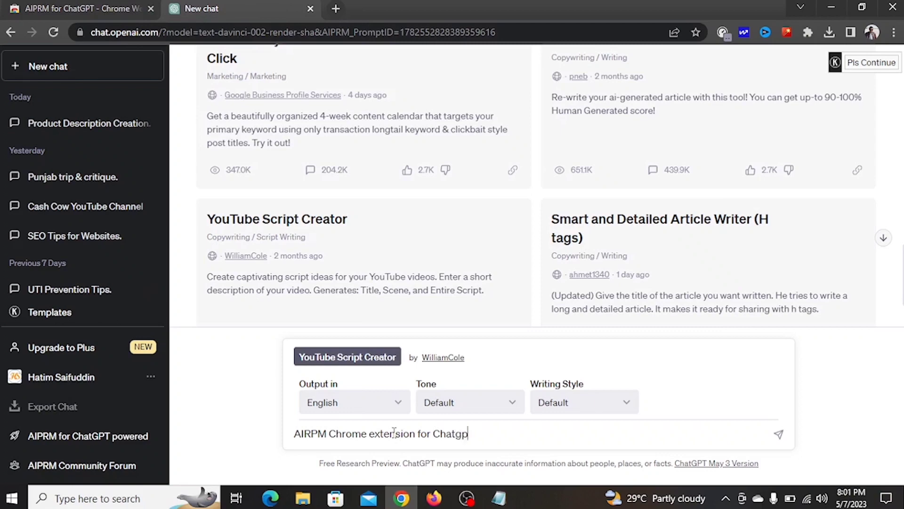
pyautogui.press('Return')
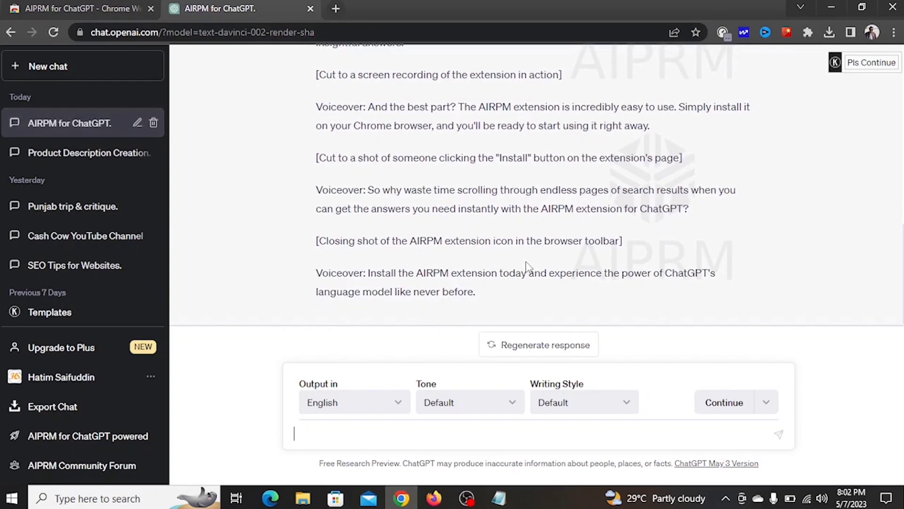
# Step: Read through the generated YouTube script, from the opening shot to the closing voiceover
pyautogui.scroll(5, 528, 263)
pyautogui.scroll(4, 528, 263)
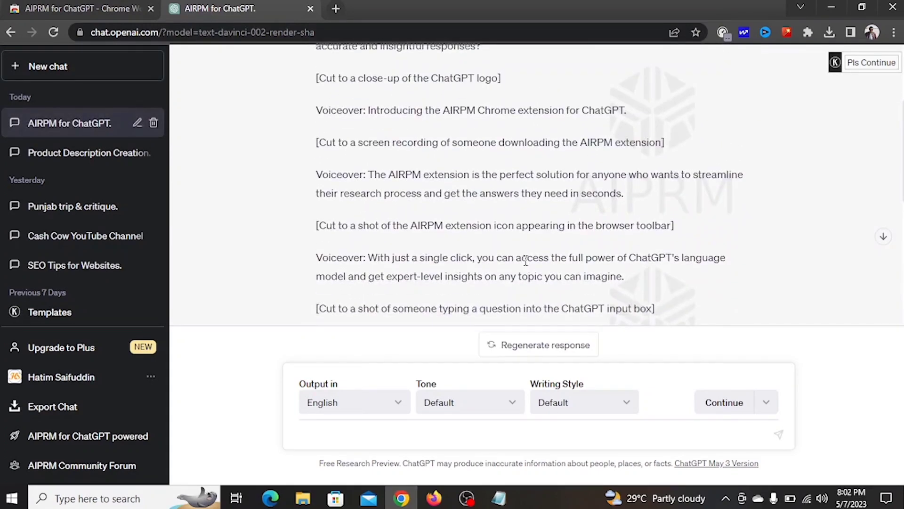
pyautogui.moveTo(309, 215); pyautogui.dragTo(497, 211)
pyautogui.click(521, 214)
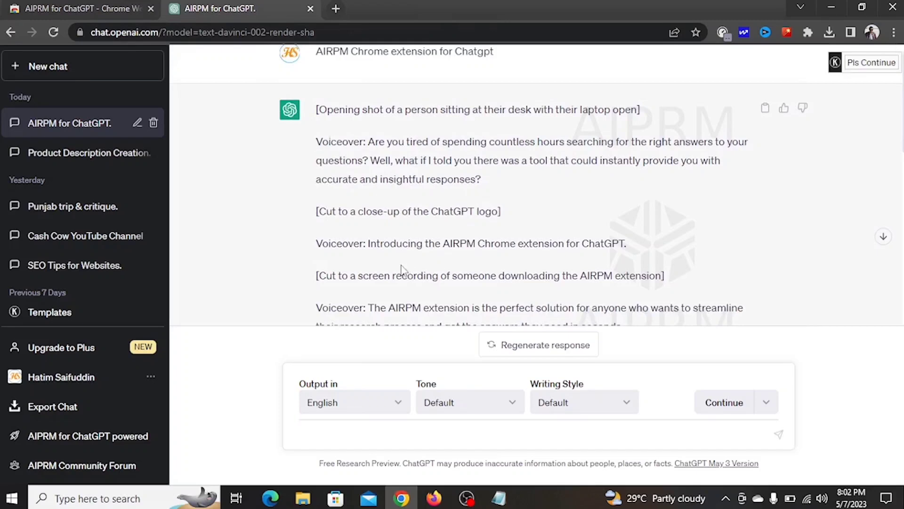
pyautogui.scroll(-3, 351, 161)
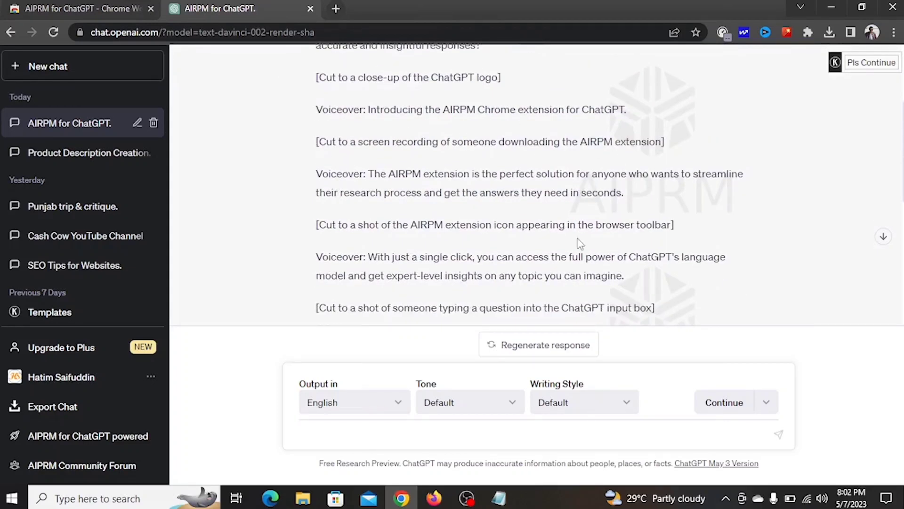
pyautogui.scroll(-8, 577, 244)
pyautogui.scroll(10, 573, 242)
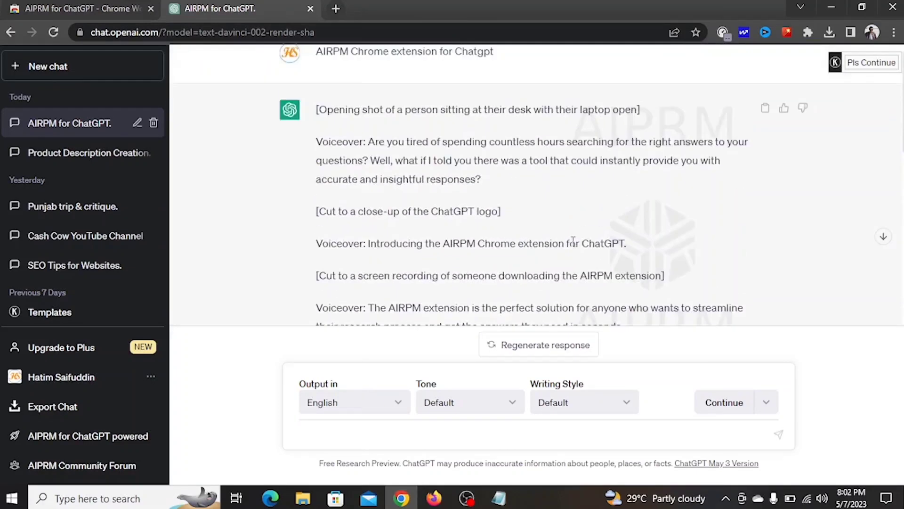
# Step: Run the Keyword Strategy prompt in a new chat with the keyword "SetLife Collection", stopping the response partway
pyautogui.click(98, 71)
pyautogui.scroll(-10, 454, 196)
pyautogui.scroll(1, 518, 240)
pyautogui.scroll(10, 518, 240)
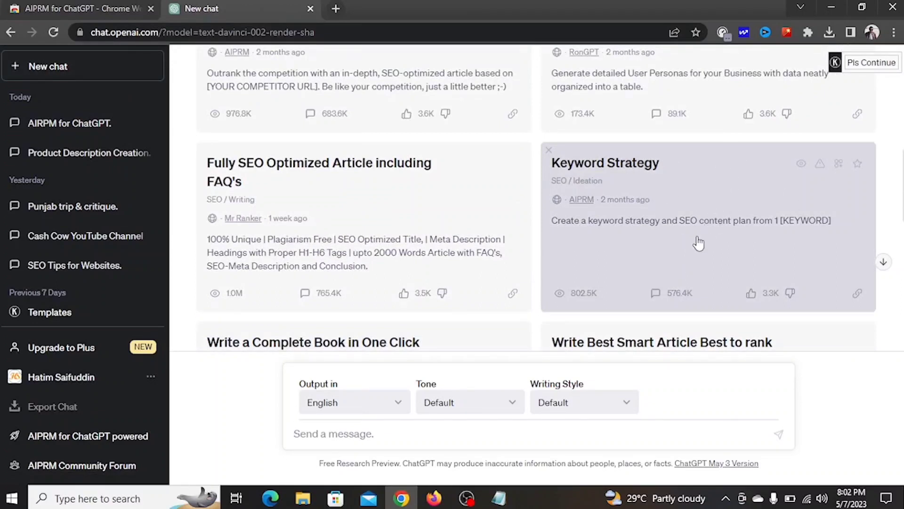
pyautogui.click(713, 208)
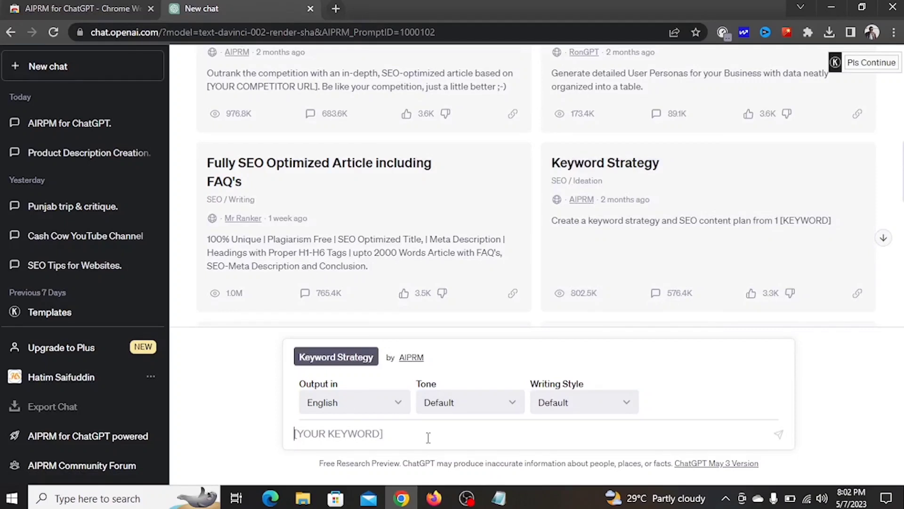
pyautogui.write('SetLife Collection')
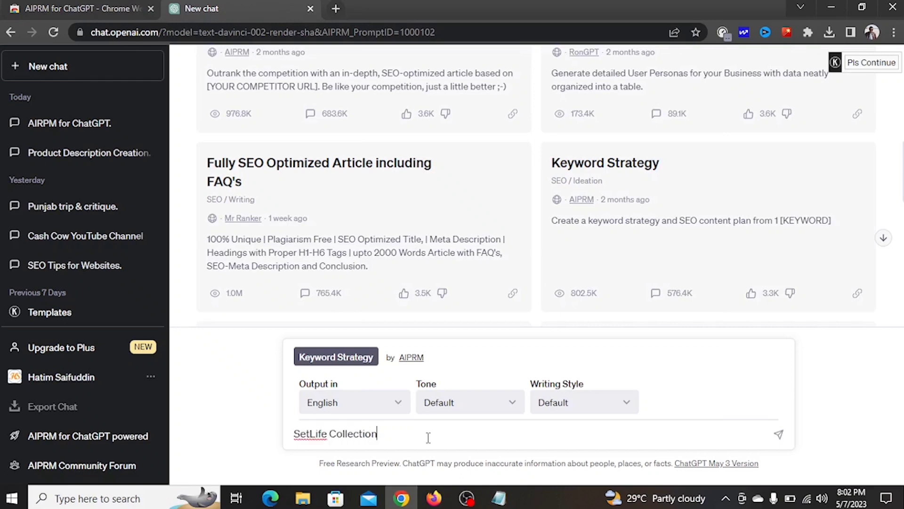
pyautogui.press('Return')
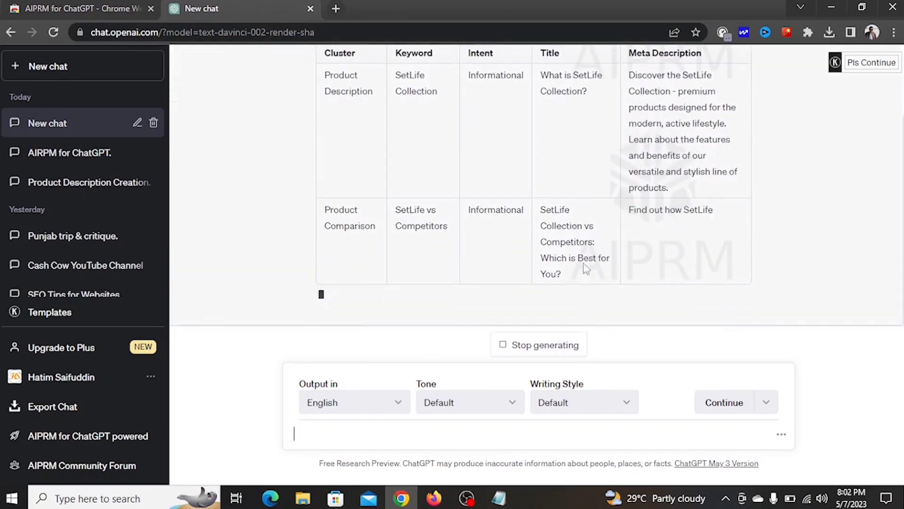
pyautogui.click(570, 351)
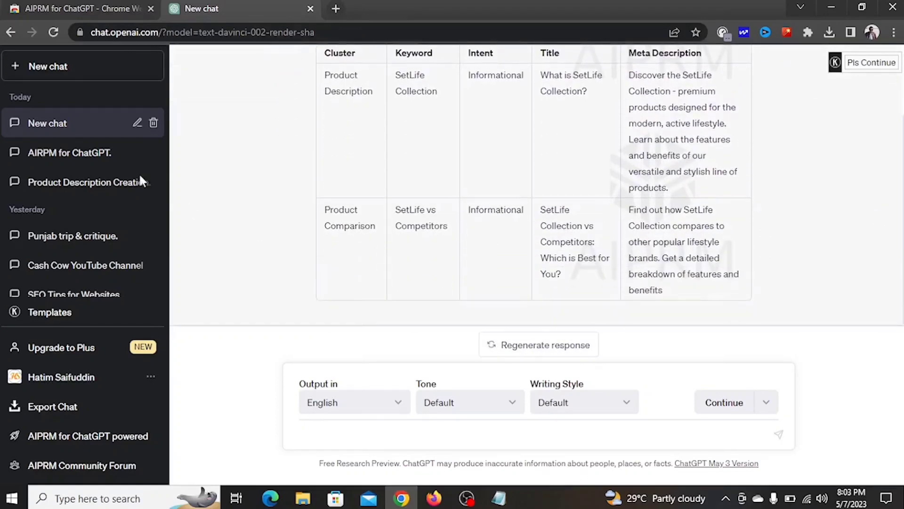
# Step: Start another new chat and browse the second page of public AIPRM prompts
pyautogui.click(77, 75)
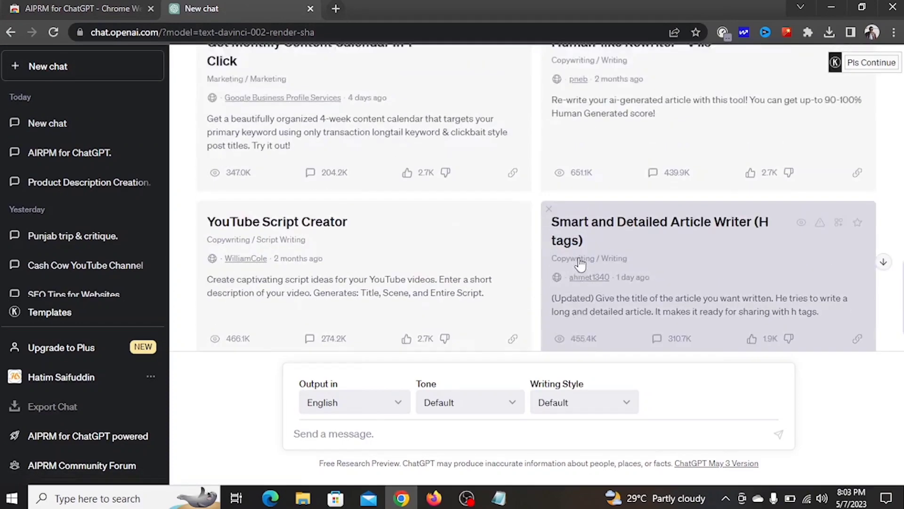
pyautogui.click(854, 330)
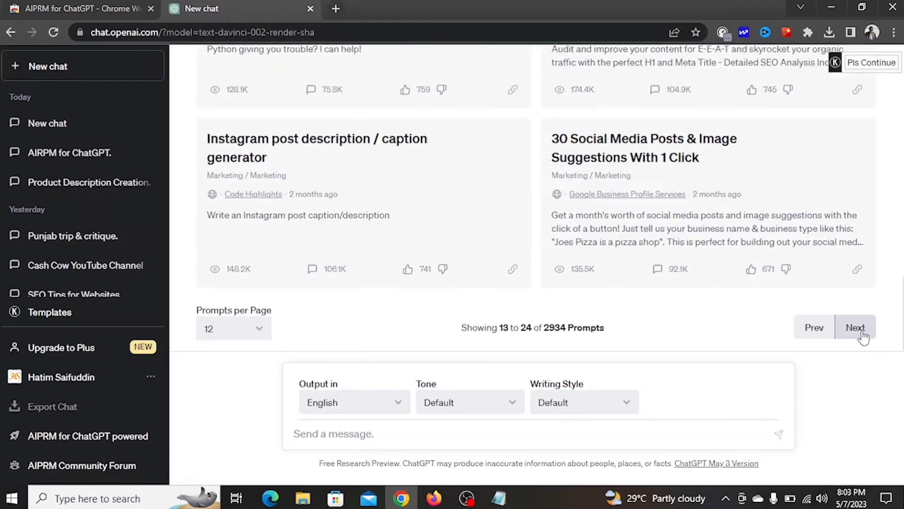
pyautogui.scroll(15, 609, 197)
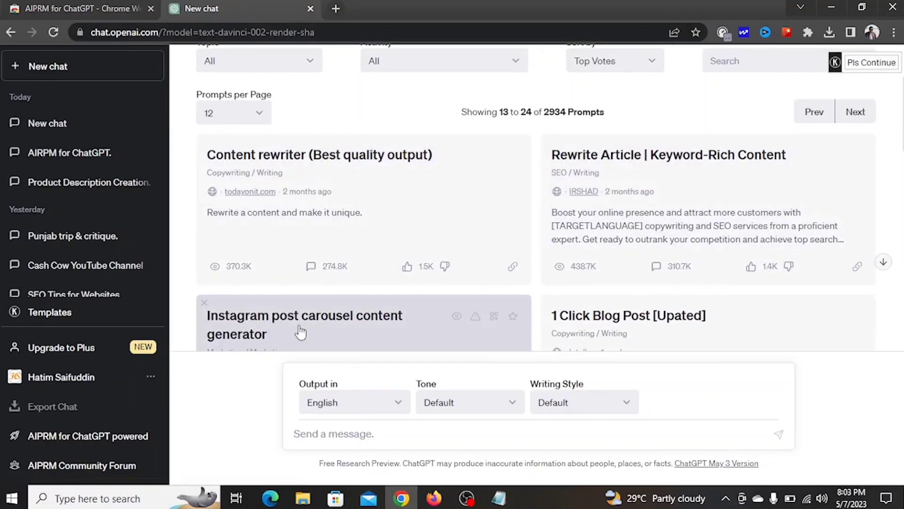
pyautogui.scroll(3, 323, 333)
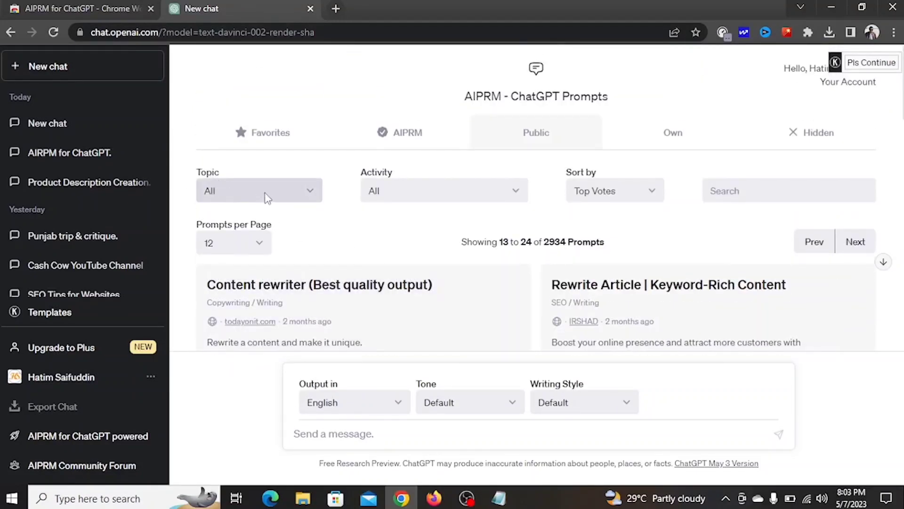
# Step: Filter the public prompts by the Copywriting topic and look over the matching cards
pyautogui.click(268, 198)
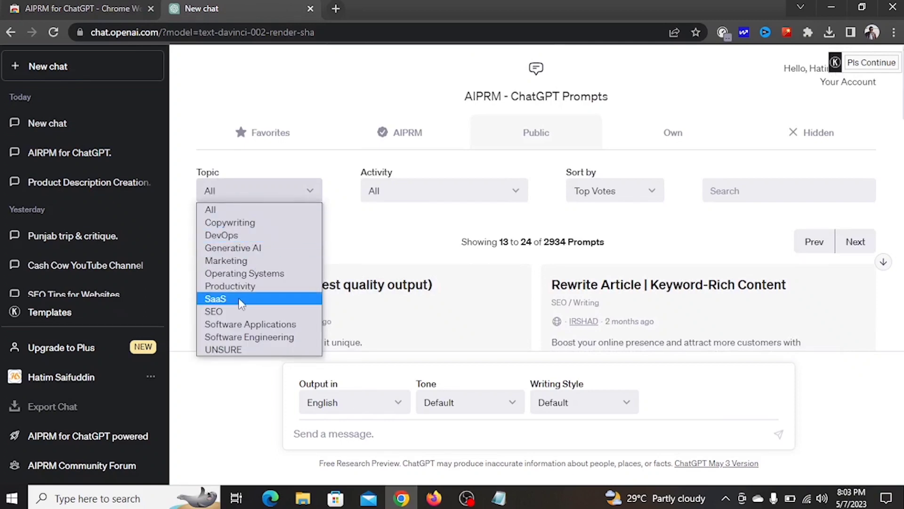
pyautogui.click(245, 223)
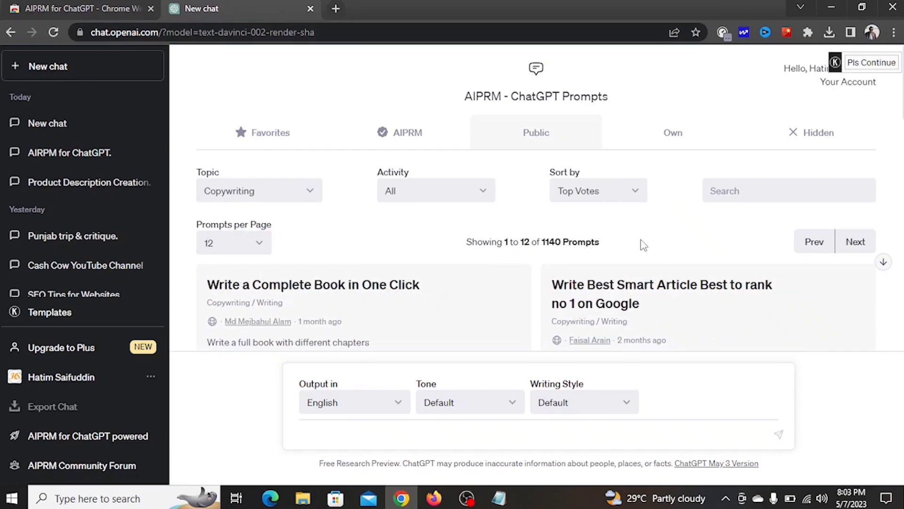
pyautogui.scroll(-4, 643, 245)
pyautogui.scroll(4, 644, 257)
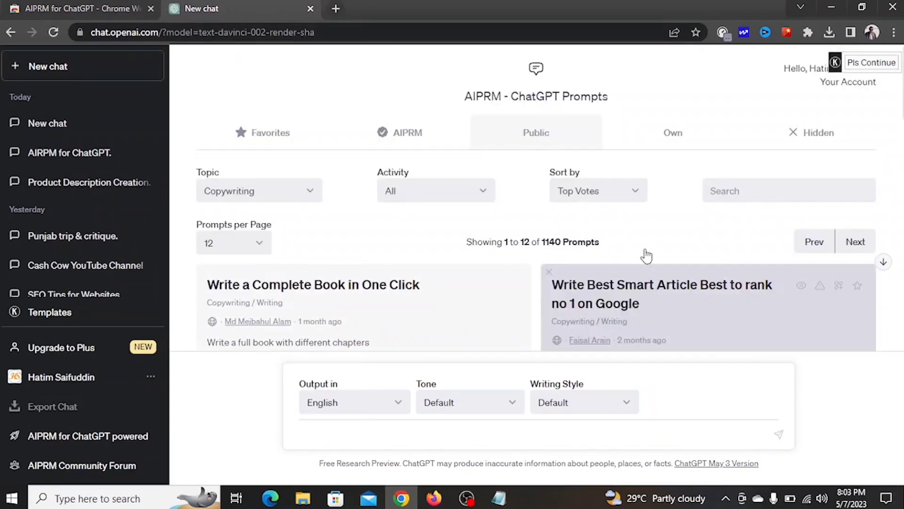